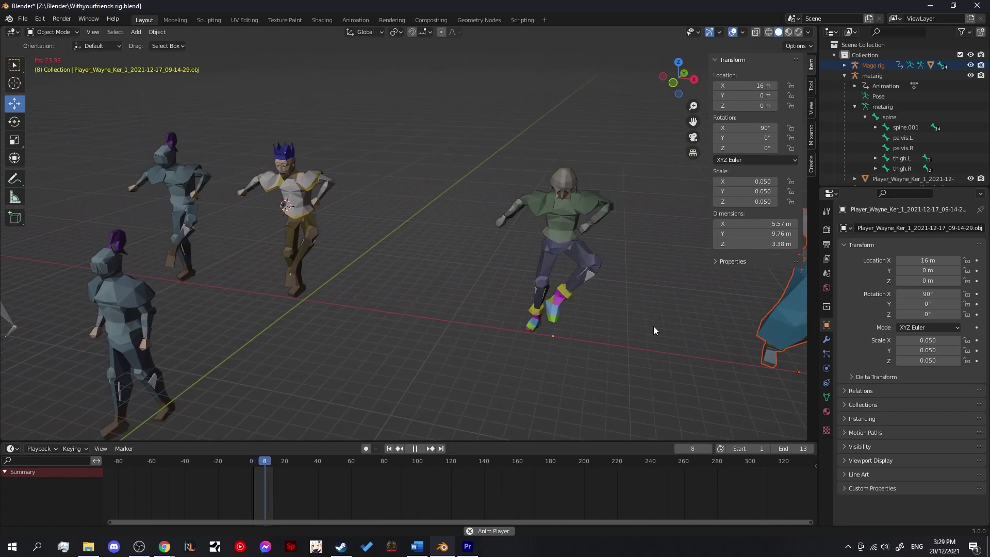
middle_click_drag(653, 325, 205, 345, "shift")
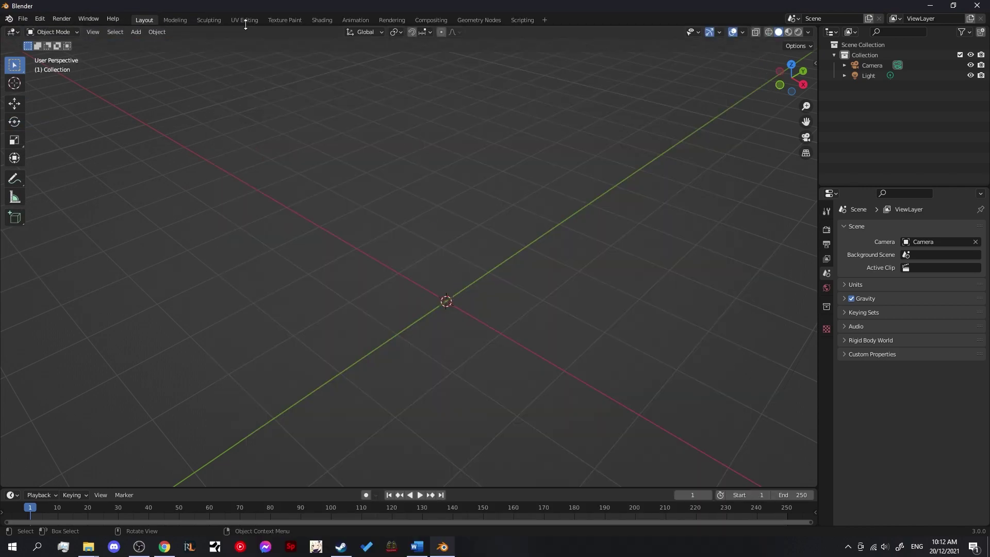
Check that the Rigify add-on is enabled by searching the add-on preferences for "rigify".
left_click(41, 19)
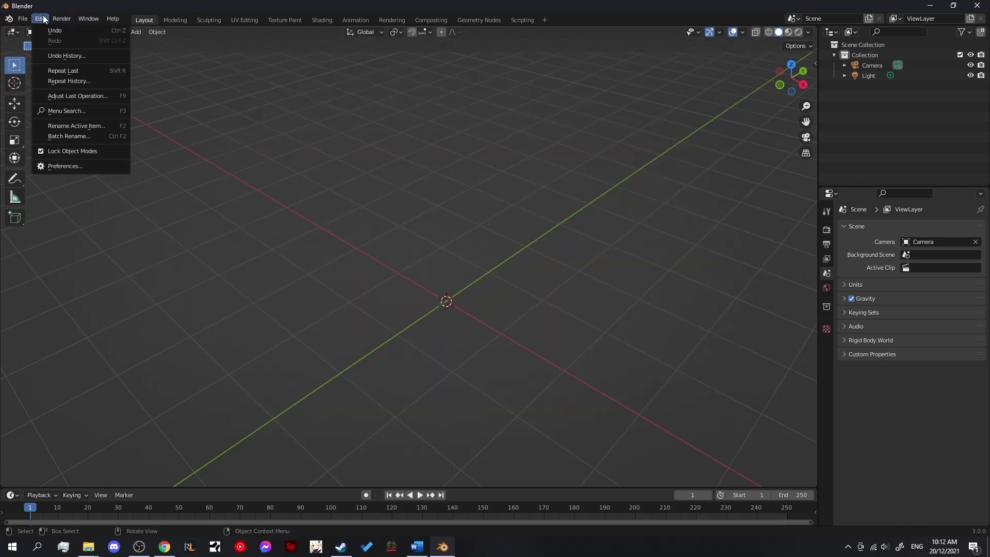
left_click(62, 166)
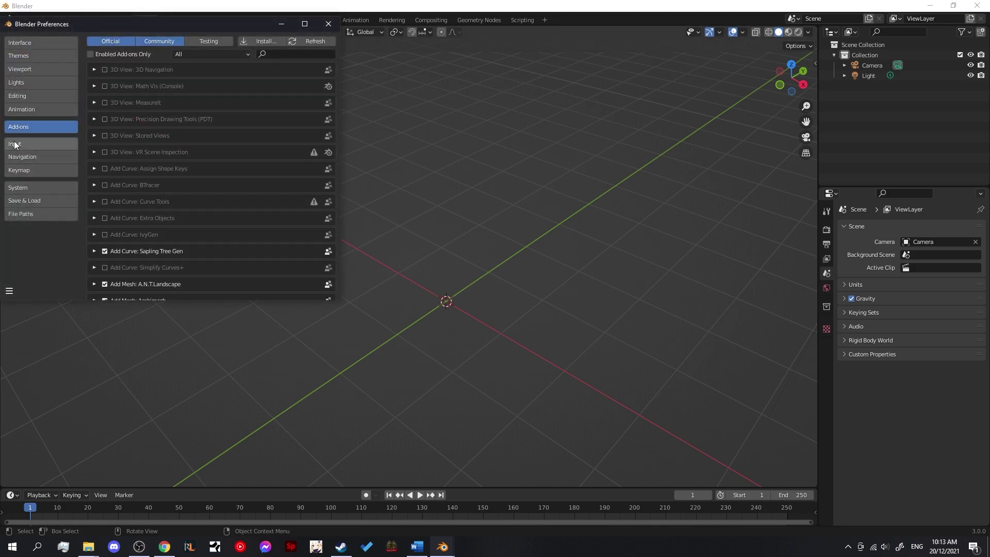
left_click(288, 53)
type("rigify")
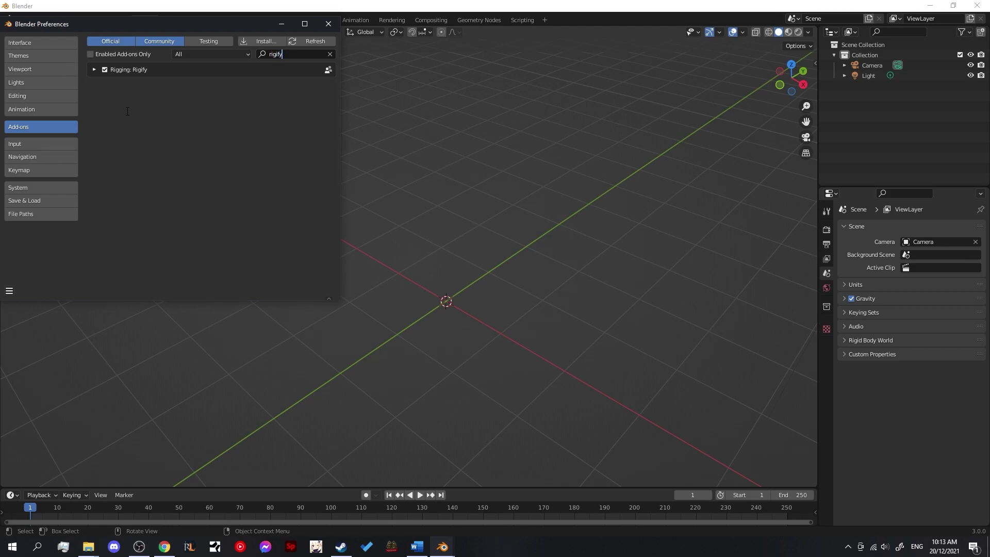
left_click(334, 22)
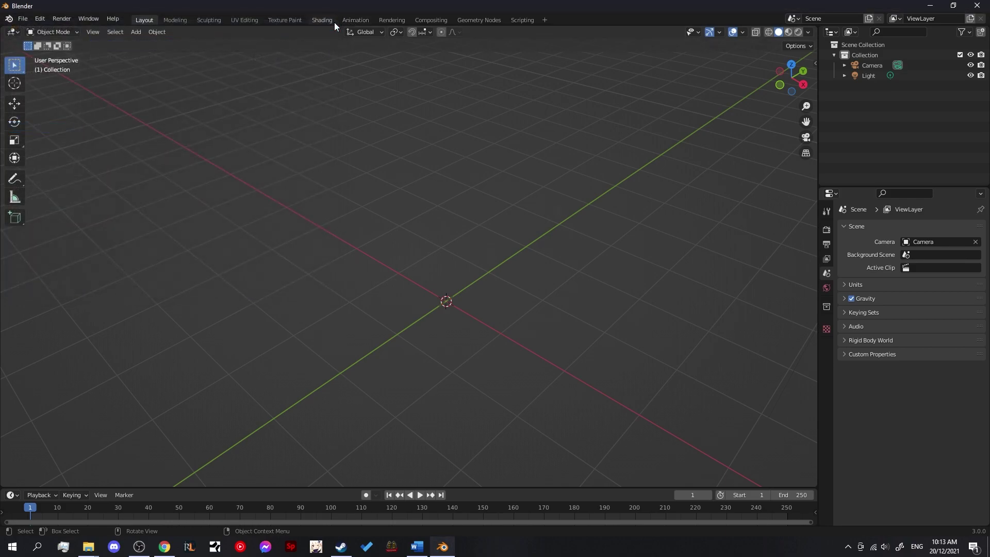
Add a Basic Human (Meta-Rig) armature to the scene at the world origin.
left_click(136, 32)
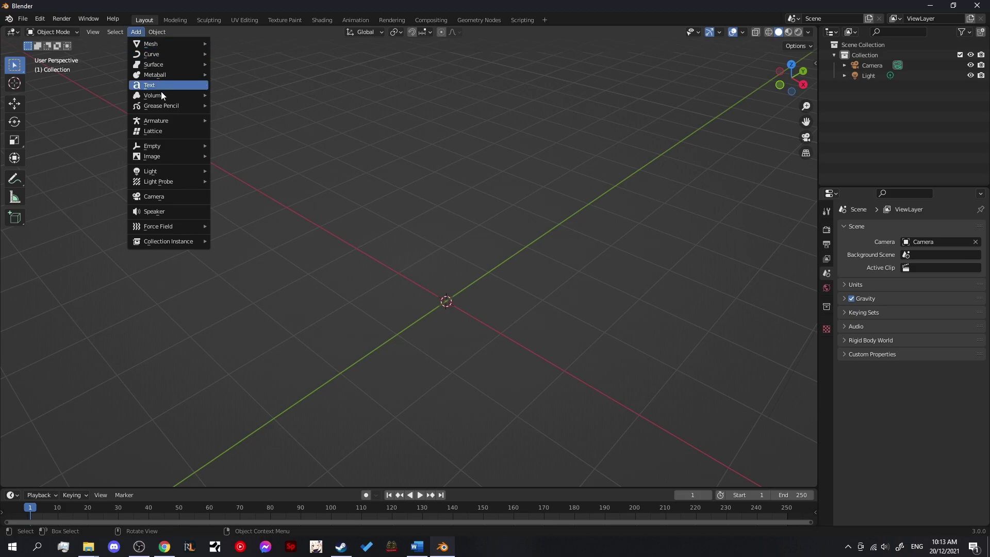
mouse_move(169, 119)
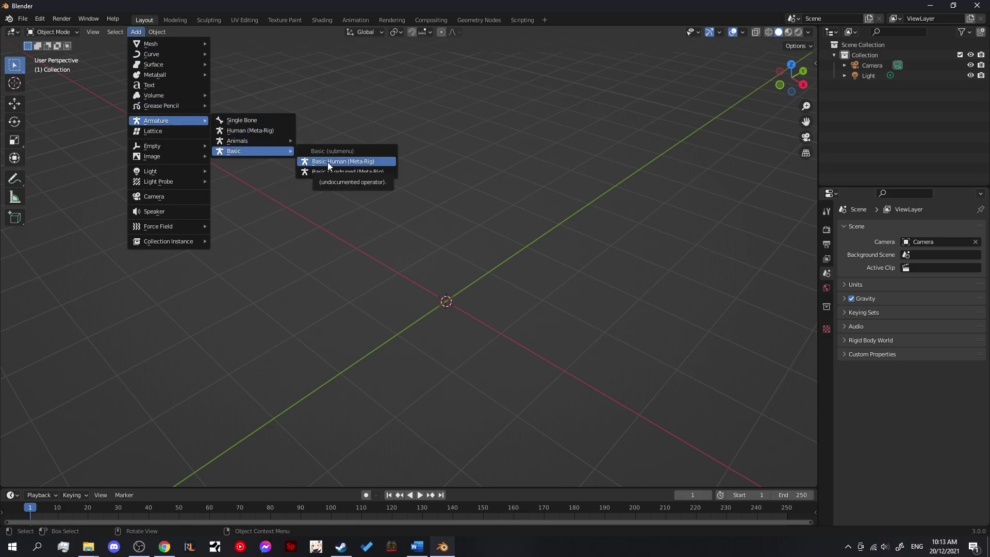
left_click(328, 162)
scroll(533, 303, "up", 5)
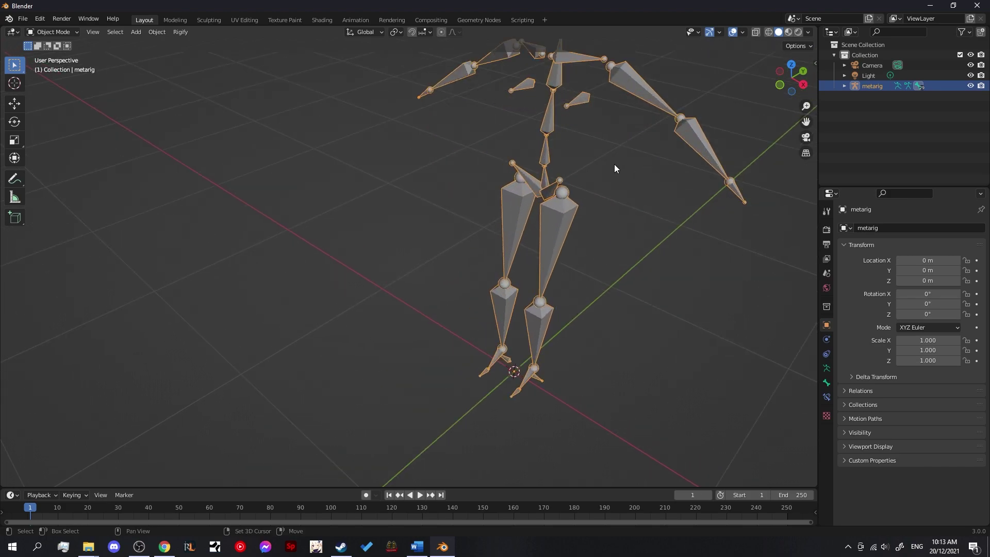
middle_click_drag(614, 164, 567, 170)
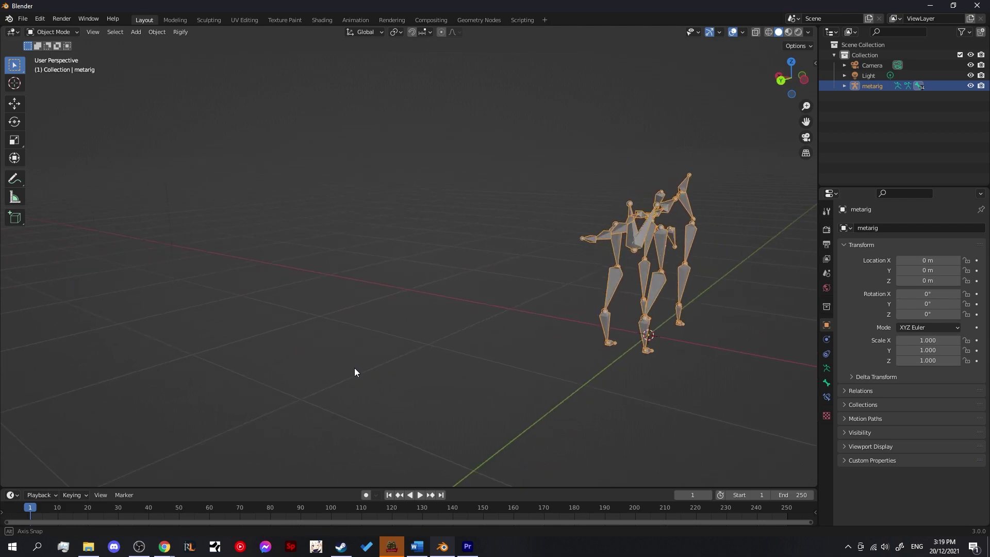
middle_click_drag(354, 367, 156, 370)
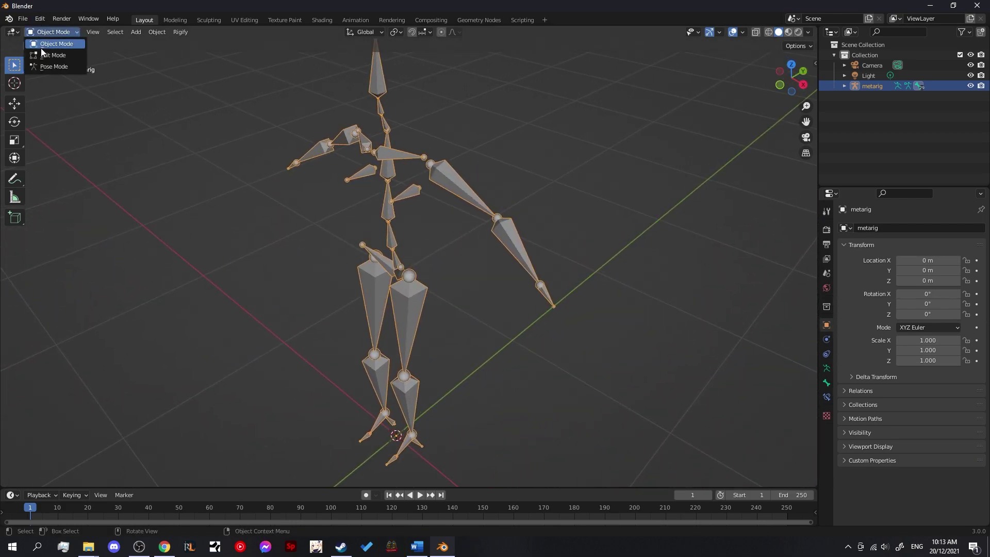
Delete both breast bones from the metarig in Edit Mode.
left_click(52, 55)
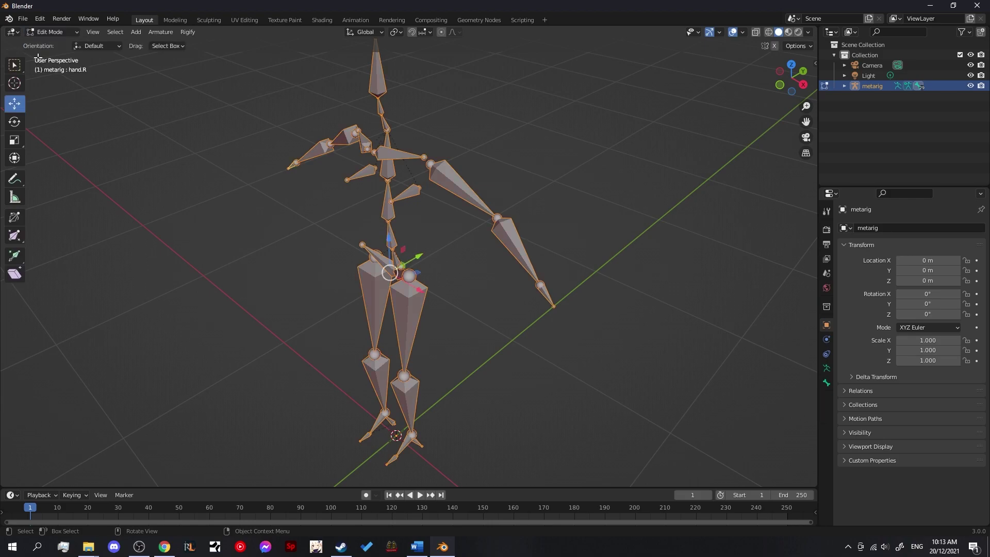
left_click(435, 229)
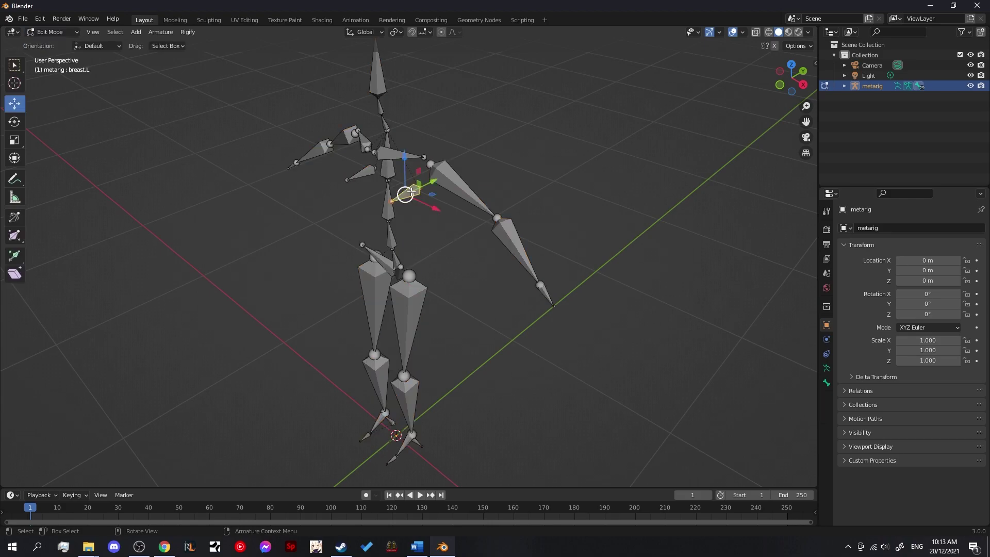
key("x")
left_click(408, 193)
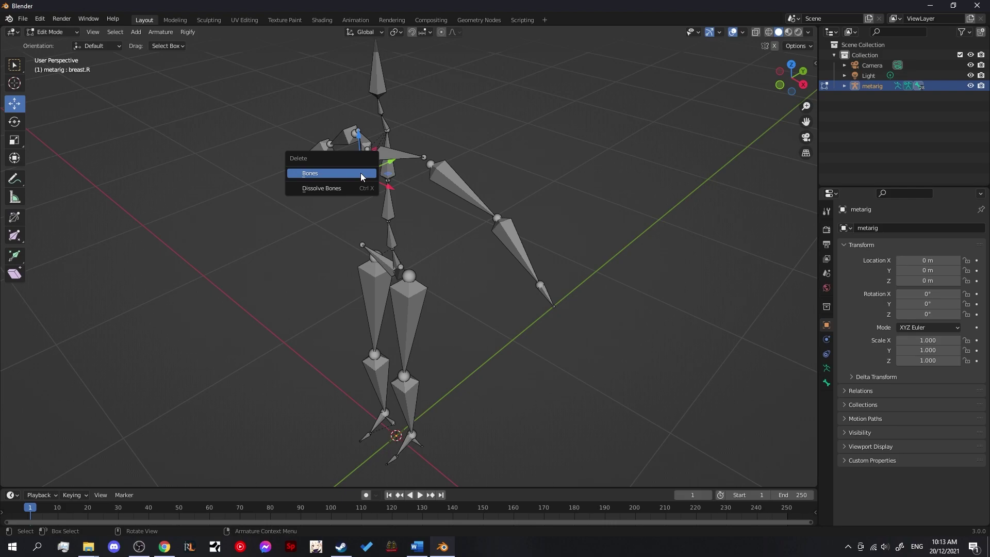
left_click(360, 173)
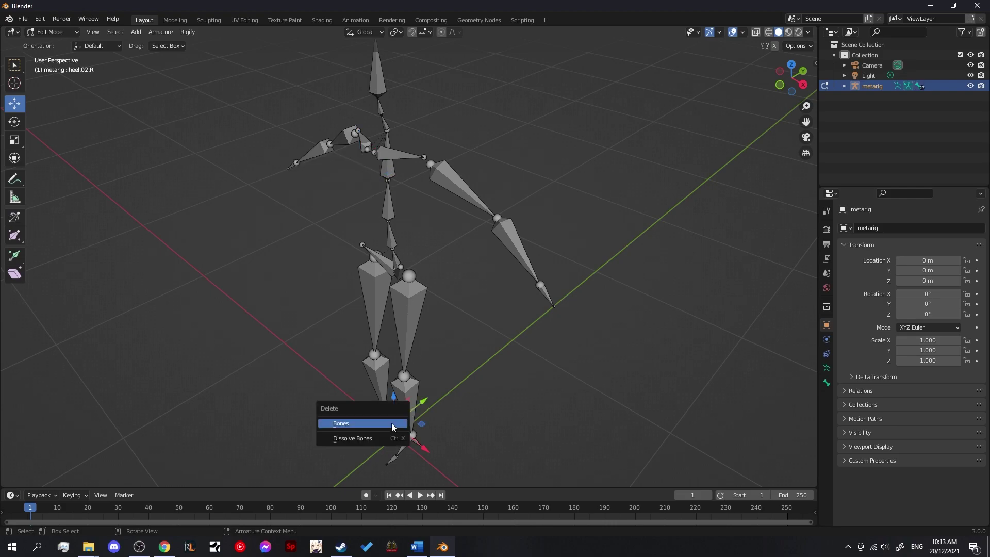
Delete both heel bones from the metarig's feet and return to Object Mode.
left_click(391, 423)
scroll(407, 424, "up", 4)
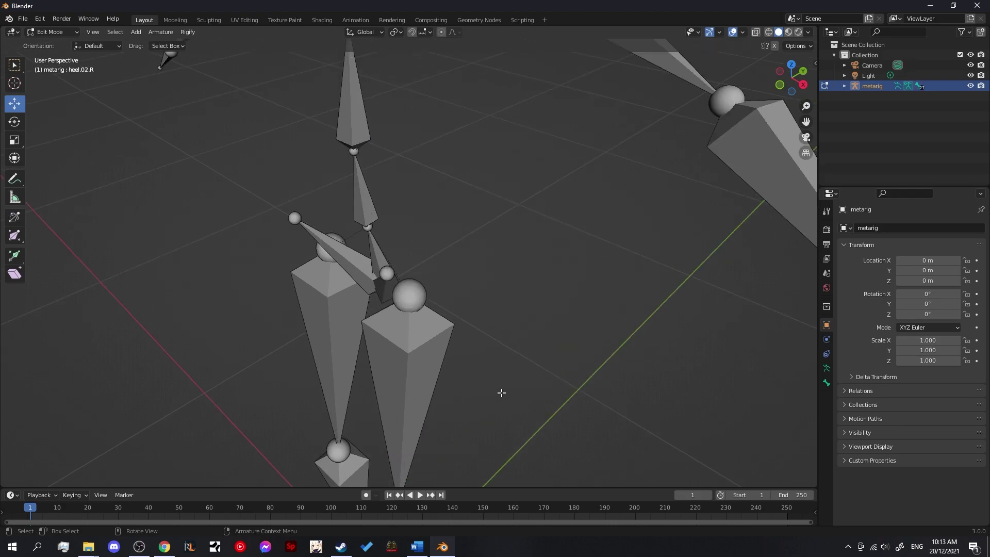
scroll(501, 392, "down", 4)
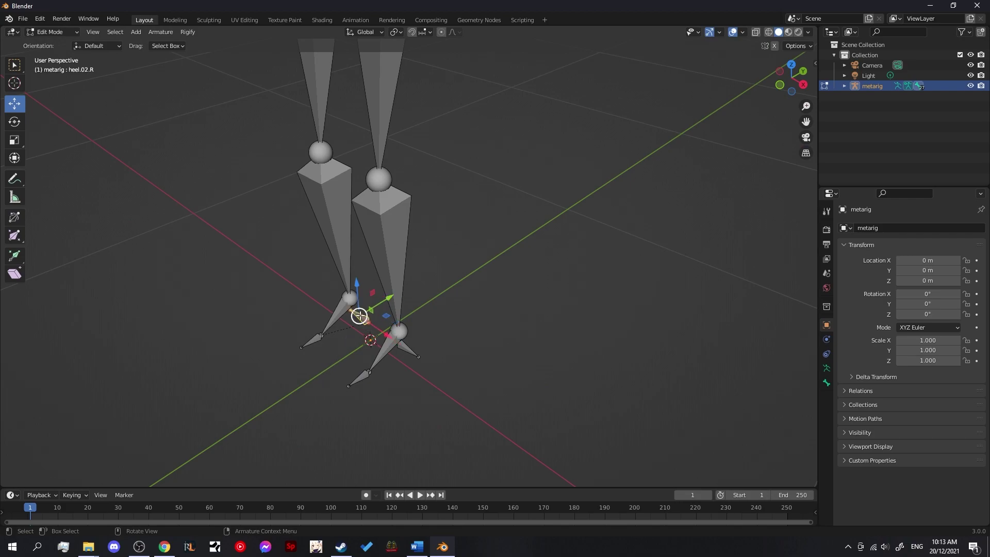
left_click(360, 315)
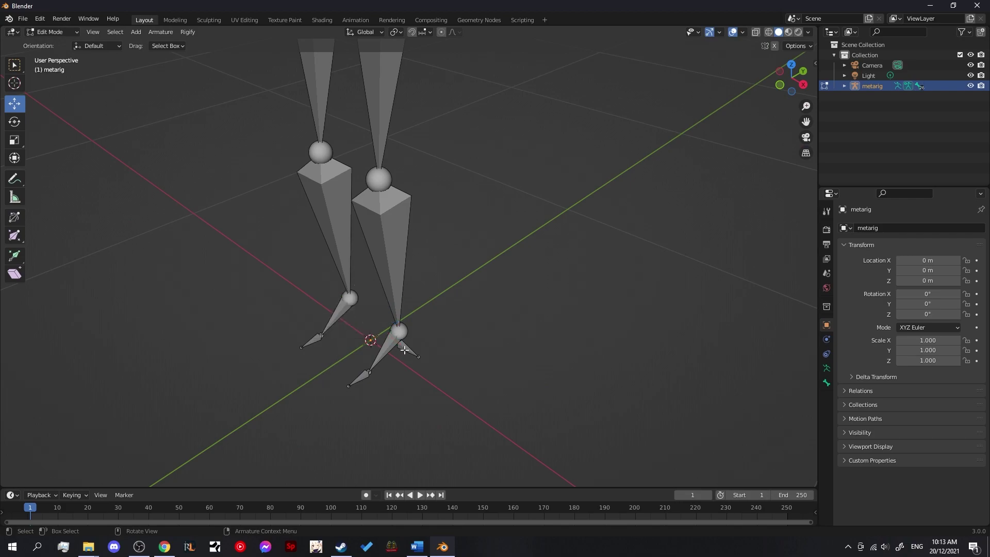
left_click(404, 350)
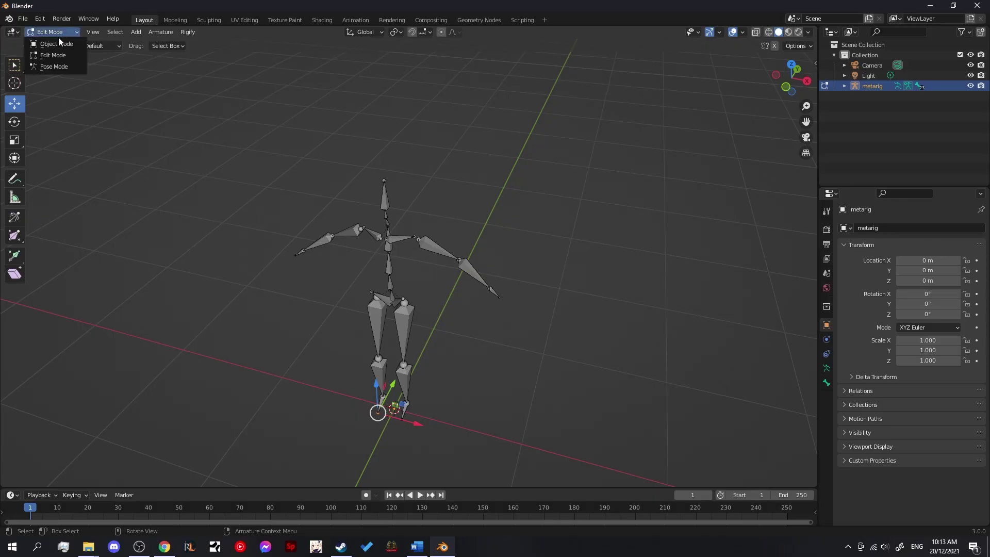
left_click(56, 43)
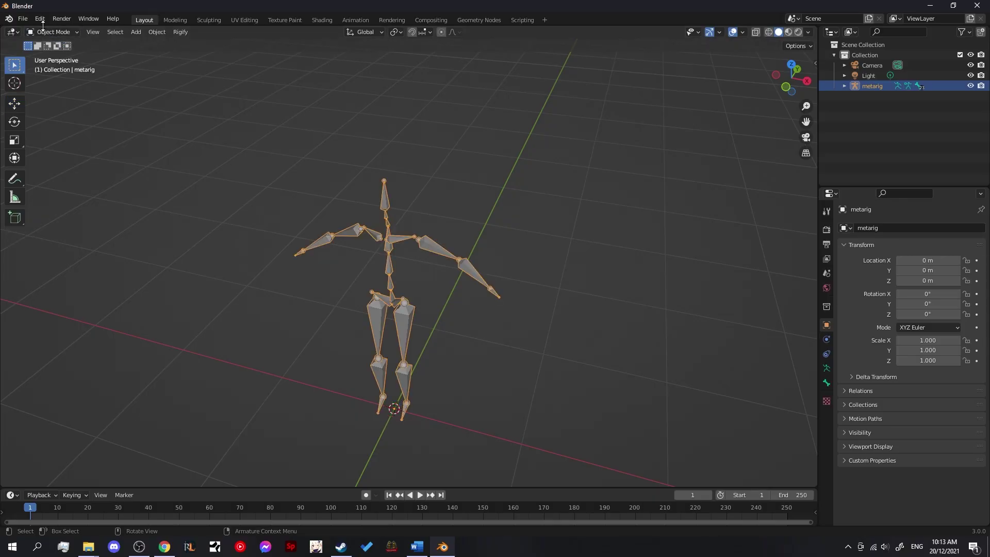
Import the player character's OBJ file dated 2021-12-13_14-19-34 from the RuneLite models folder.
left_click(23, 20)
mouse_move(75, 154)
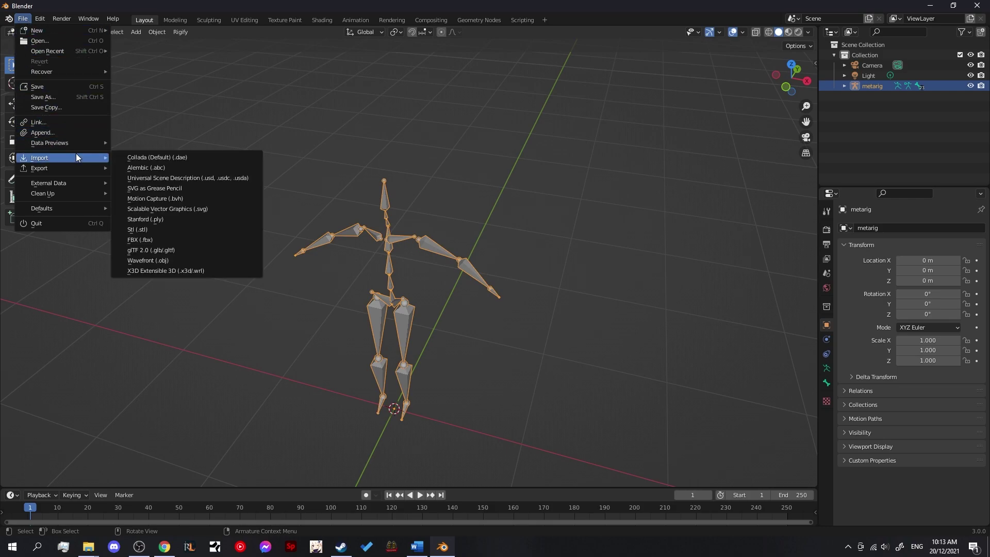
left_click(196, 258)
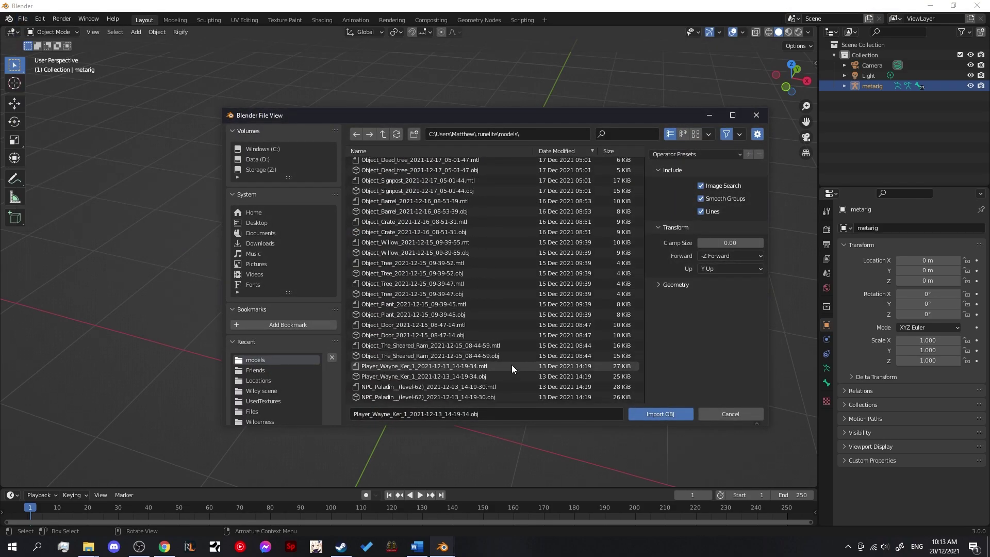
left_click(654, 418)
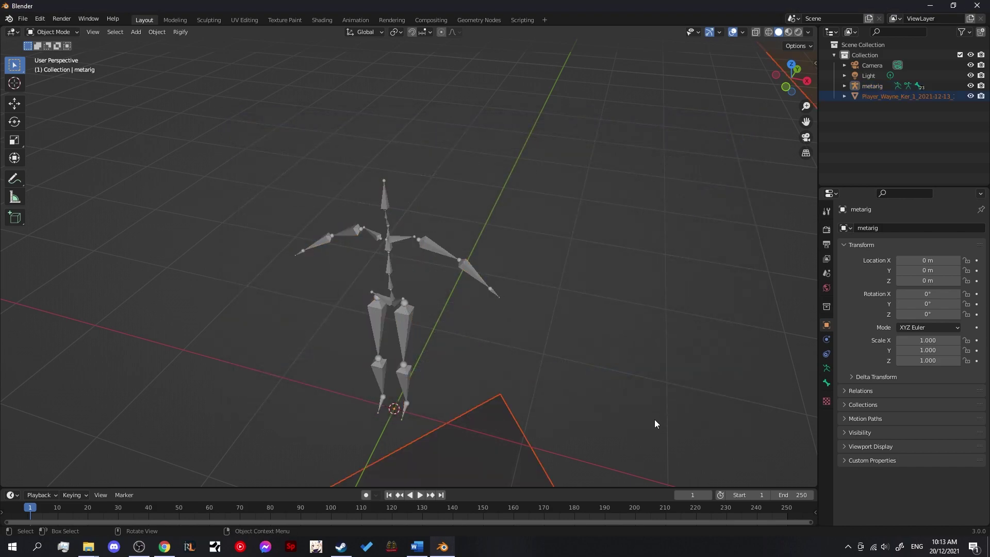
Scale the imported player model down to about 0.011 so it roughly matches the metarig's height.
key("s")
left_click(416, 281)
scroll(424, 285, "up", 14)
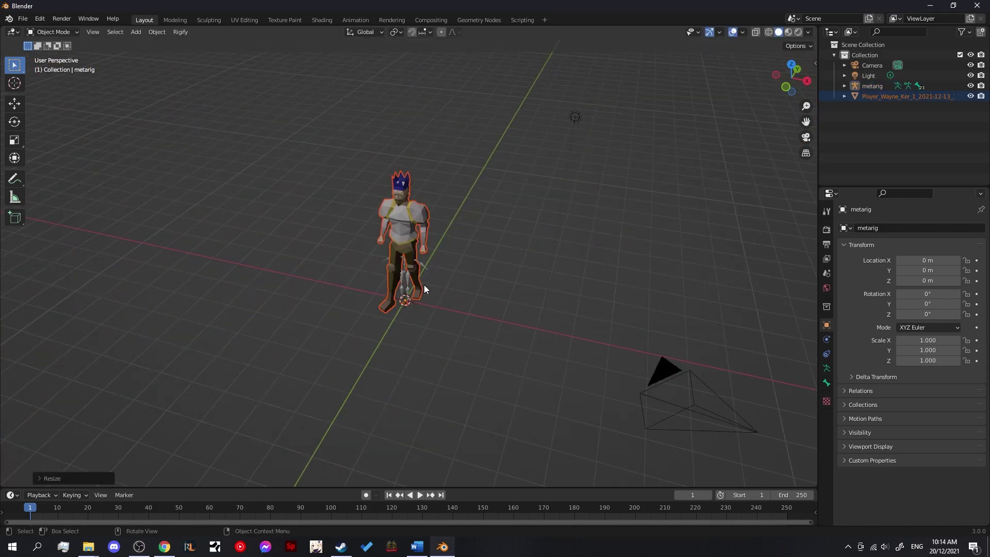
middle_click_drag(423, 284, 448, 231)
key("s")
left_click(419, 309)
middle_click_drag(432, 180, 421, 207)
key("s")
left_click(421, 242)
Delete the stray triangular face between the feet of the player mesh in Edit Mode.
middle_click_drag(441, 338, 546, 335, "shift")
scroll(471, 465, "up", 7)
middle_click_drag(471, 464, 464, 155, "shift")
scroll(463, 155, "up", 3)
left_click(361, 144)
left_click(228, 136)
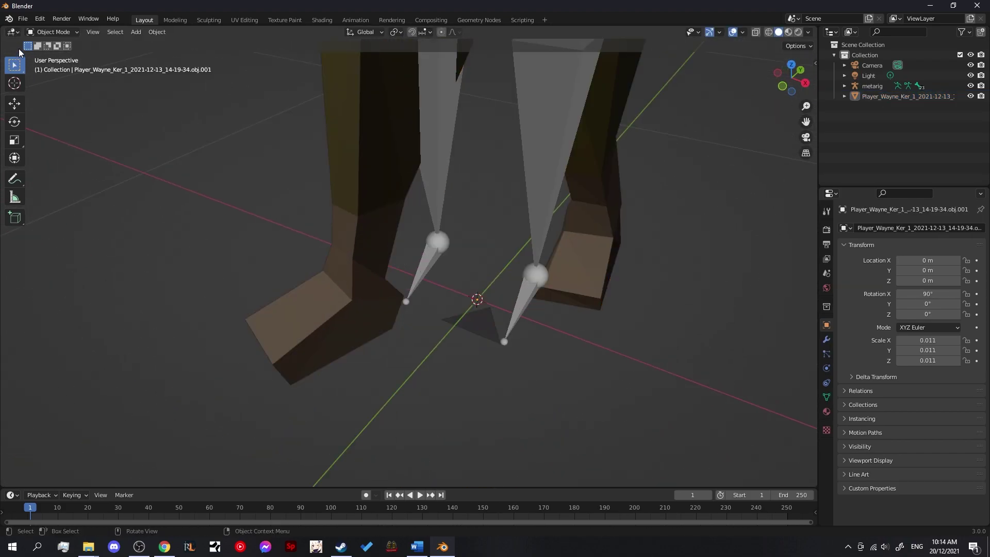
left_click(344, 147)
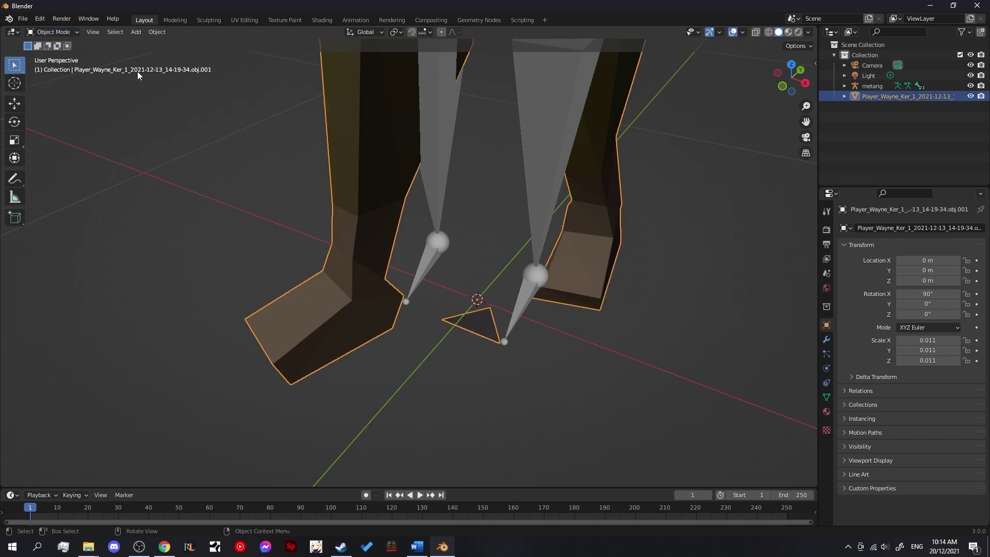
left_click(60, 54)
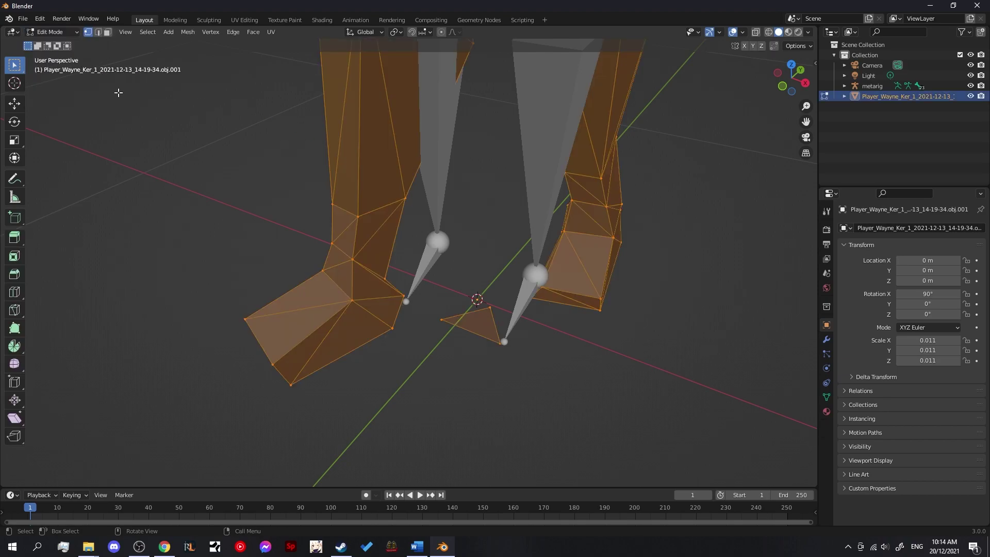
left_click(460, 367)
left_click_drag(437, 295, 503, 389)
key("x")
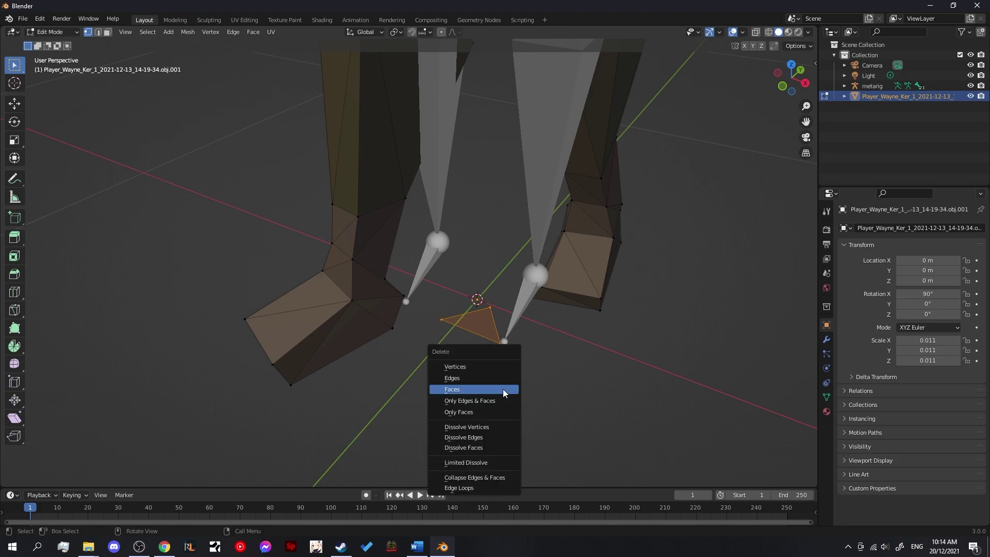
left_click(503, 388)
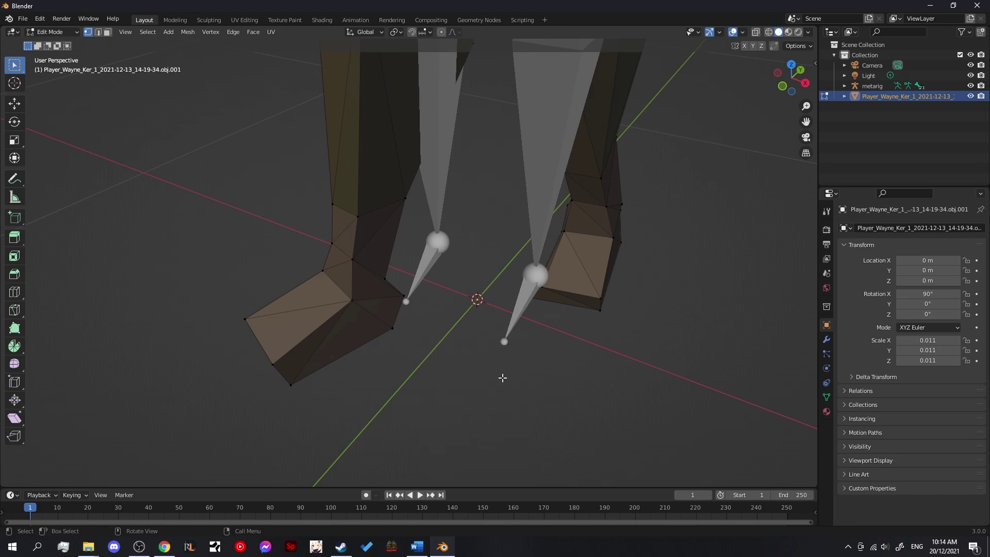
Leave mesh editing and put the metarig armature into Edit Mode.
middle_click_drag(443, 328, 475, 282)
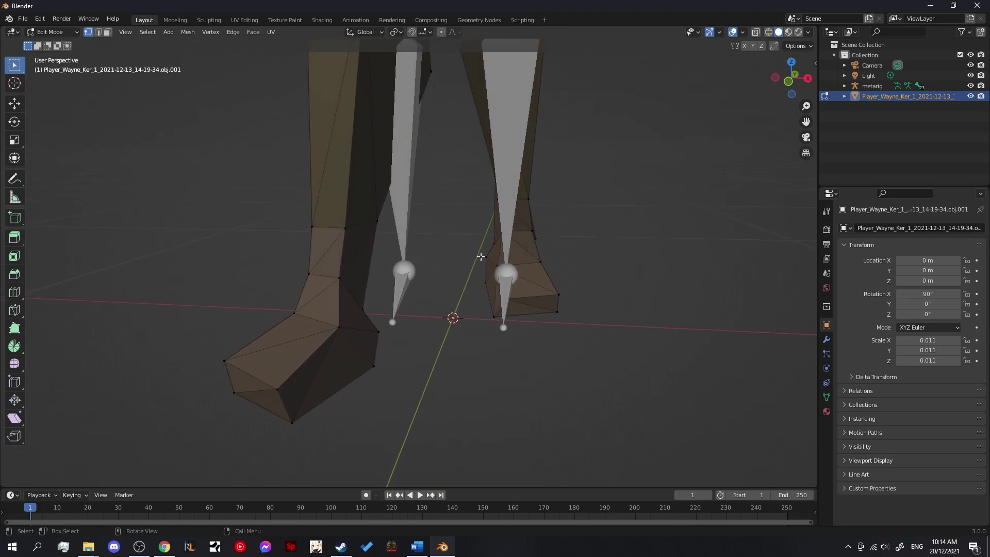
middle_click_drag(446, 139, 431, 415, "shift")
scroll(431, 416, "down", 4)
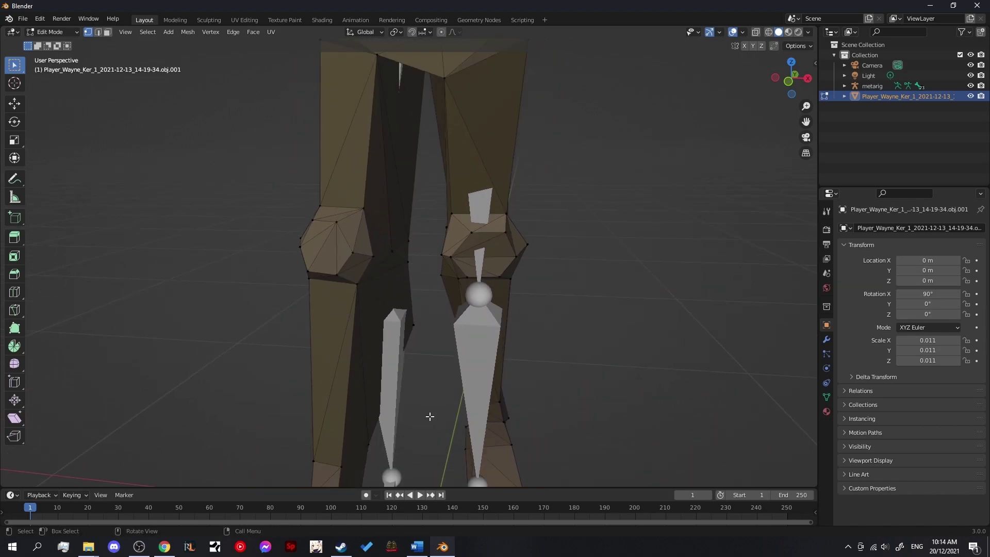
left_click(54, 31)
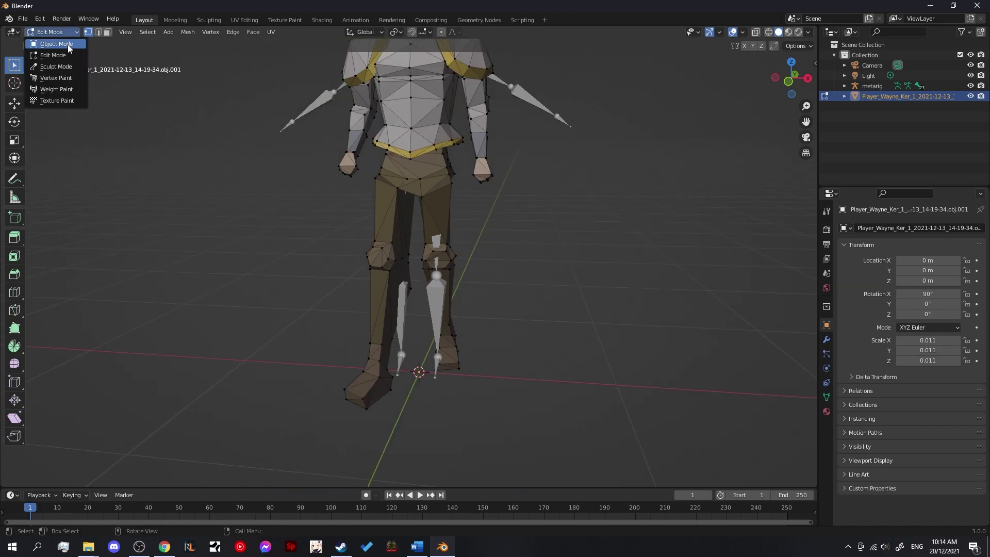
left_click(67, 45)
left_click(322, 97)
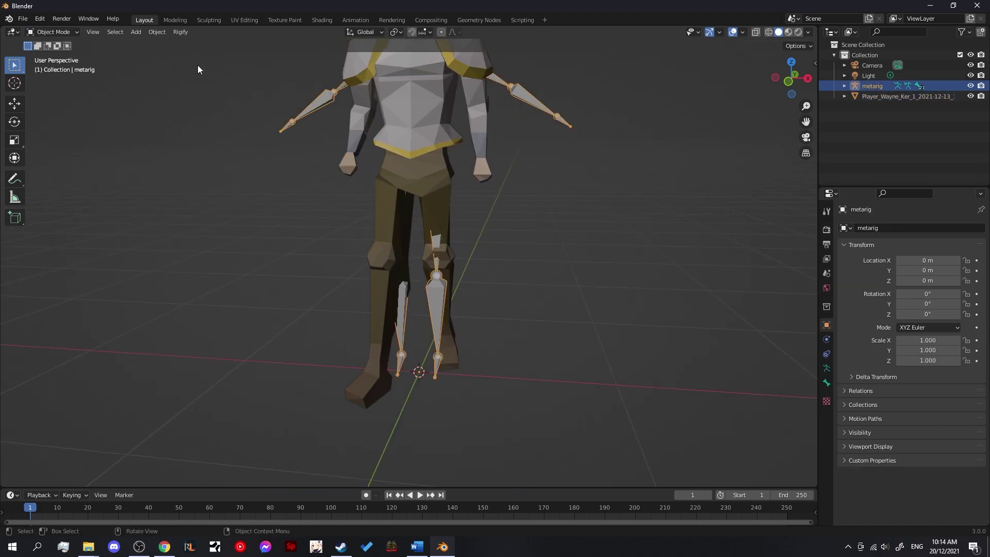
left_click(71, 33)
left_click(59, 52)
Move the metarig's right elbow joint in and down onto the character's right arm.
middle_click_drag(320, 150, 357, 309)
scroll(336, 272, "up", 4)
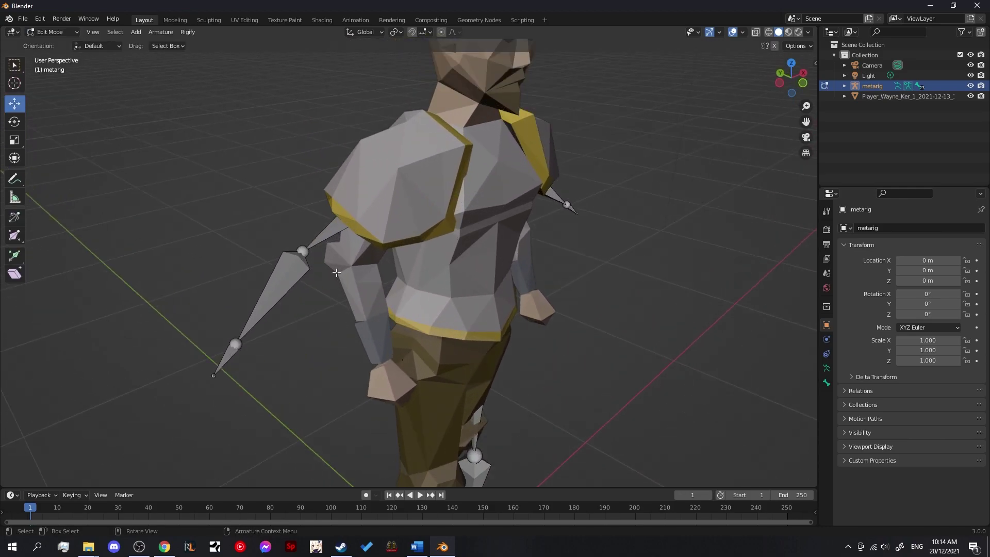
left_click_drag(280, 241, 389, 252)
left_click_drag(304, 199, 313, 309)
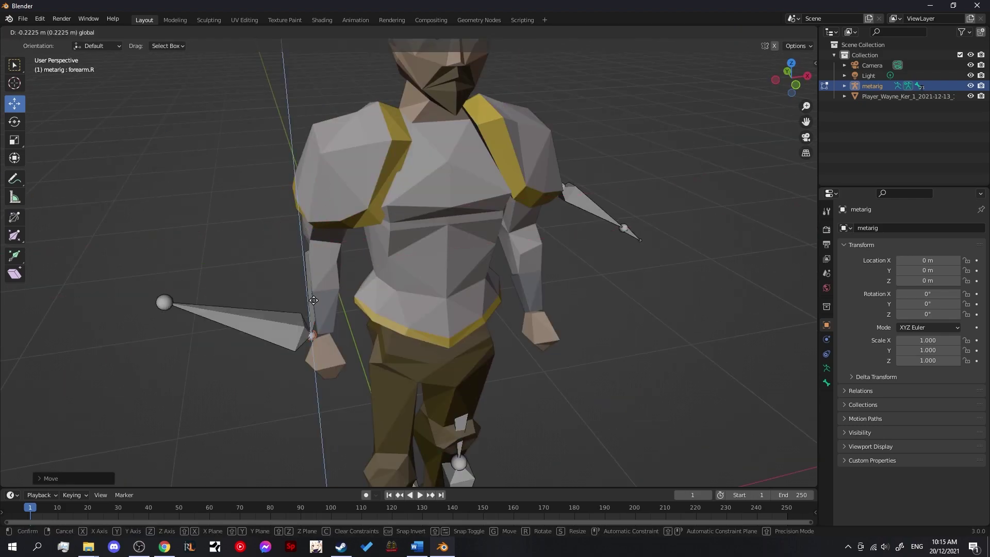
middle_click_drag(313, 309, 330, 296)
Reposition further metarig arm joints to fit them to the character's arms.
left_click(417, 276)
left_click_drag(418, 276, 454, 309)
middle_click_drag(454, 309, 371, 294)
middle_click_drag(623, 415, 712, 371)
left_click(713, 351)
left_click_drag(713, 351, 559, 413)
middle_click_drag(559, 412, 536, 232)
Move the metarig's right leg and foot joints inside the character's right leg and foot.
left_click(499, 405)
left_click_drag(499, 404, 539, 393)
middle_click_drag(539, 394, 486, 388)
left_click(486, 388)
left_click_drag(510, 385, 454, 391)
middle_click_drag(453, 392, 433, 412)
left_click(425, 446)
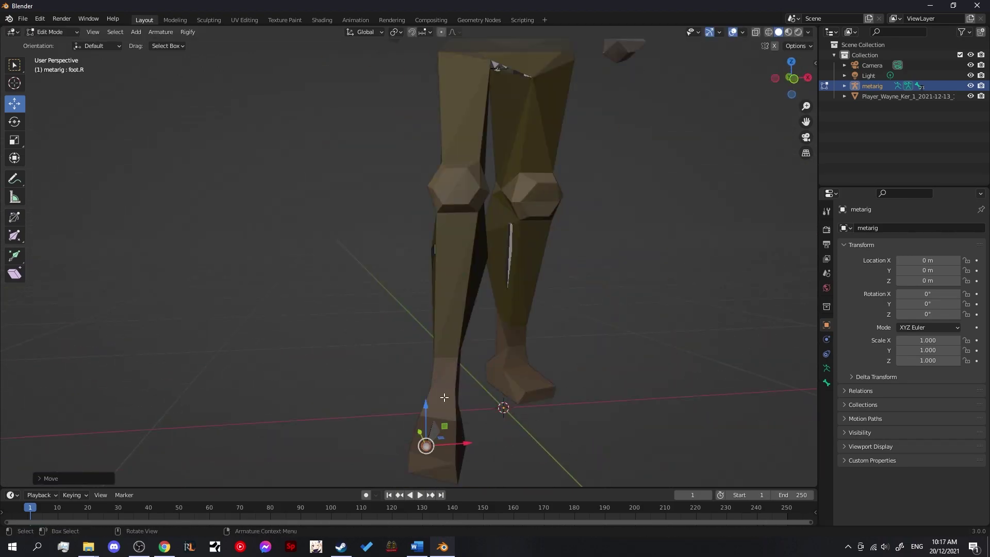
Adjust the metarig's right foot joint to fit it inside the character's right foot.
middle_click_drag(505, 412, 443, 407)
left_click_drag(443, 412, 468, 415)
scroll(469, 360, "down", 3)
middle_click_drag(443, 309, 488, 322)
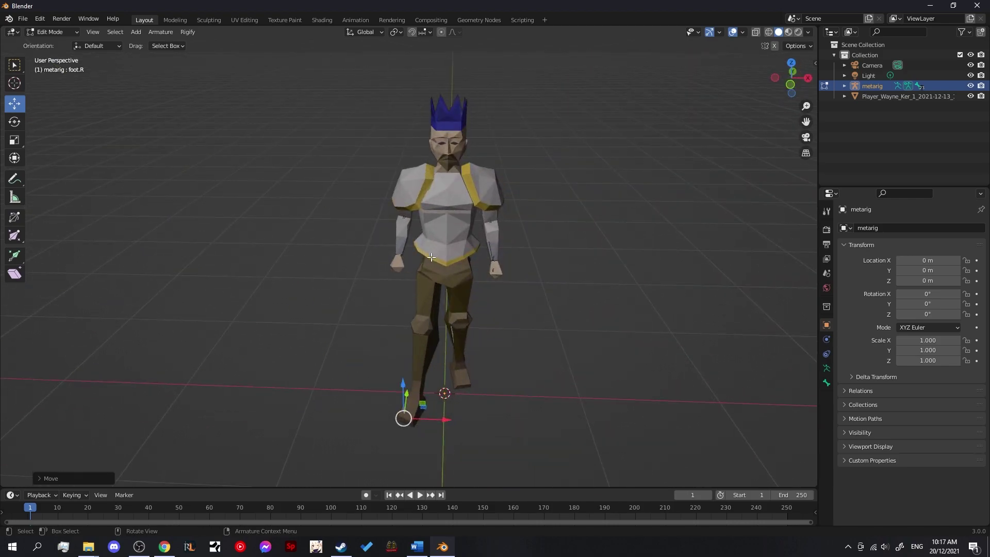
In Object Mode, parent the player mesh to the metarig using Armature Deform With Automatic Weights.
left_click(51, 32)
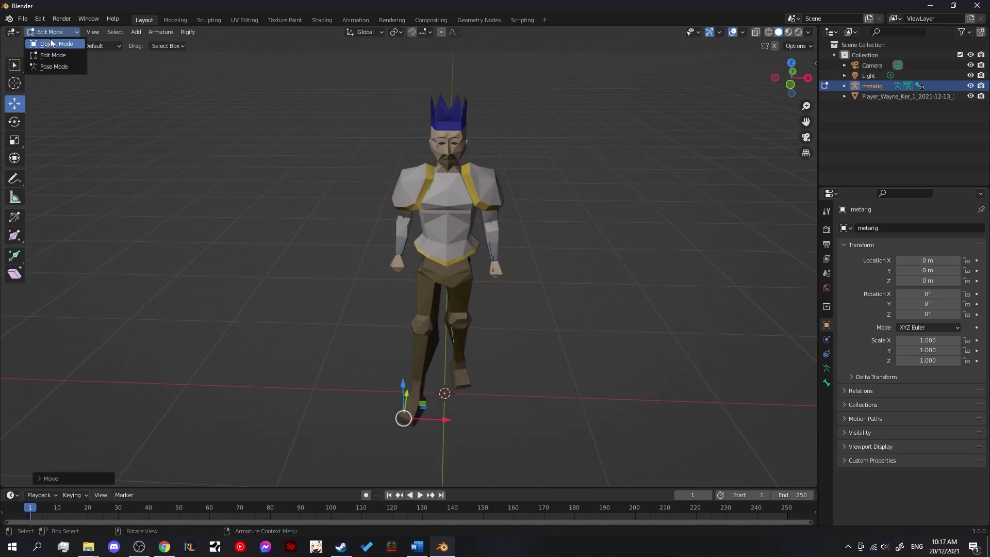
left_click(50, 42)
left_click(454, 208)
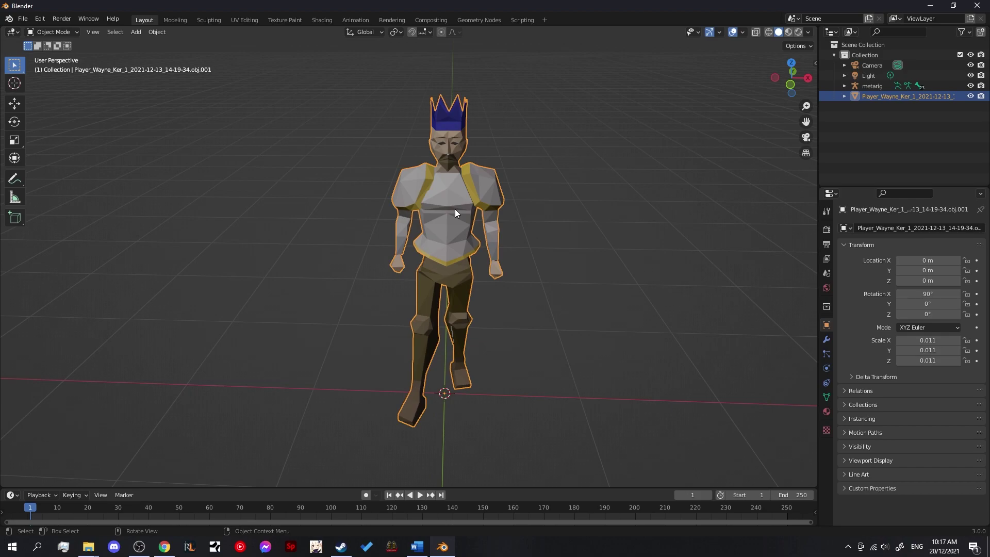
left_click(451, 328, "shift")
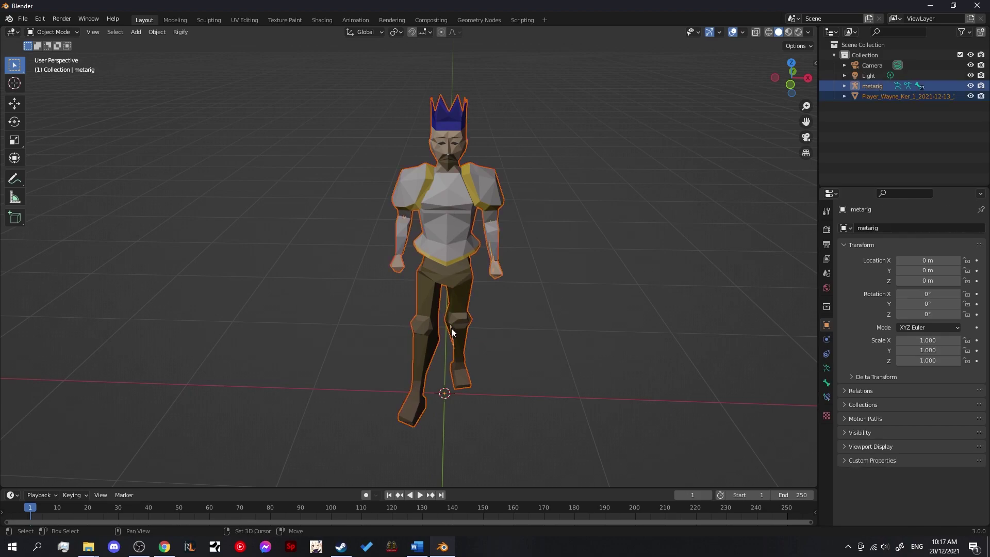
right_click(612, 276)
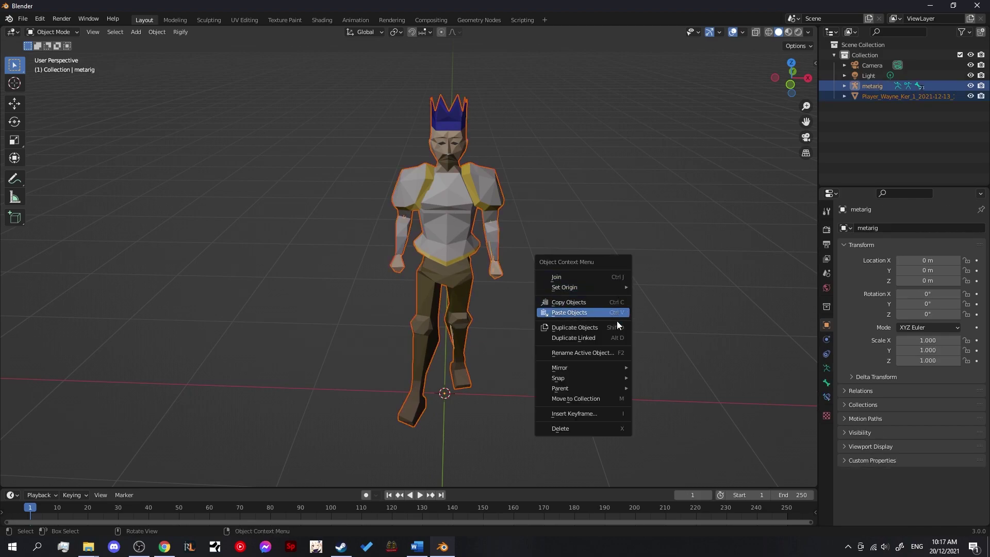
mouse_move(601, 387)
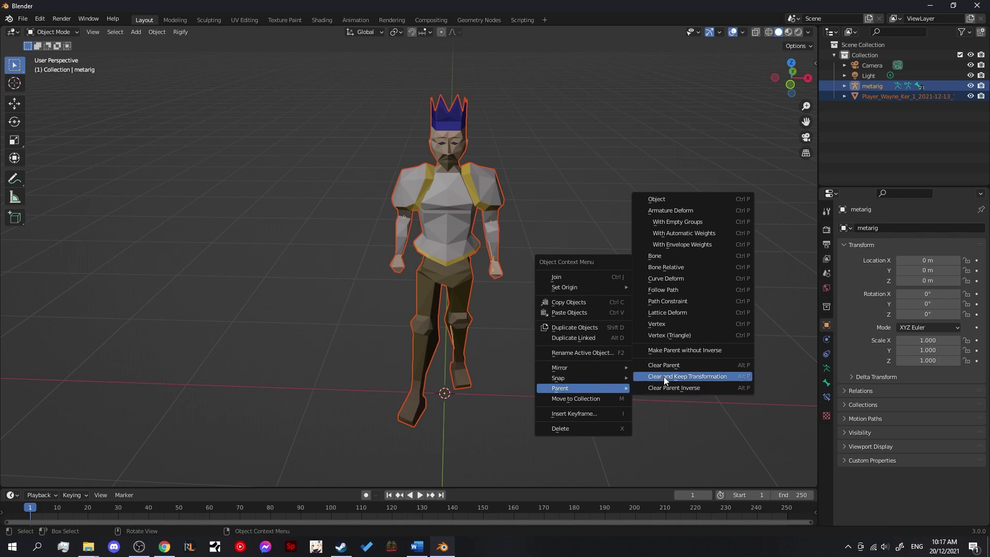
left_click(687, 234)
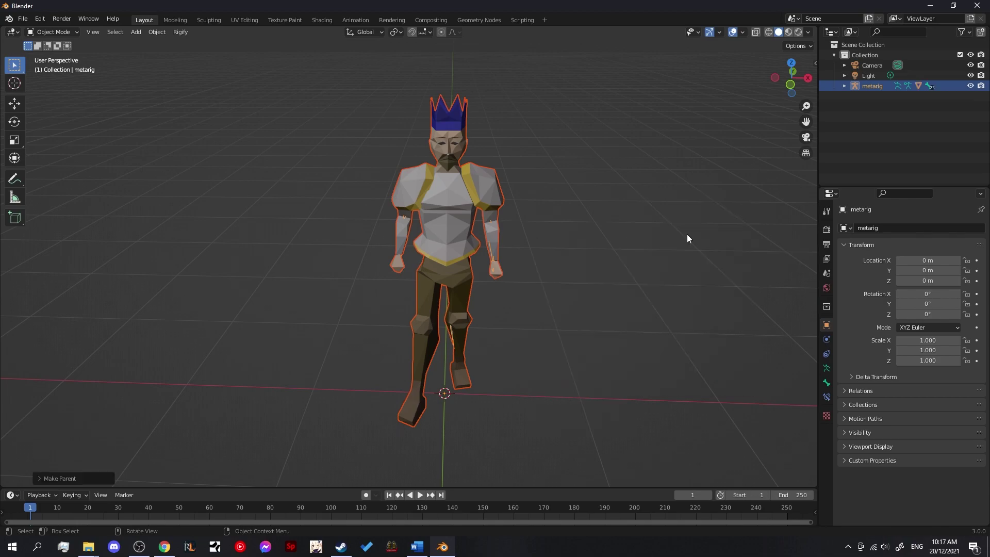
Put the metarig into Pose Mode.
scroll(657, 259, "up", 1)
scroll(657, 259, "up", 1)
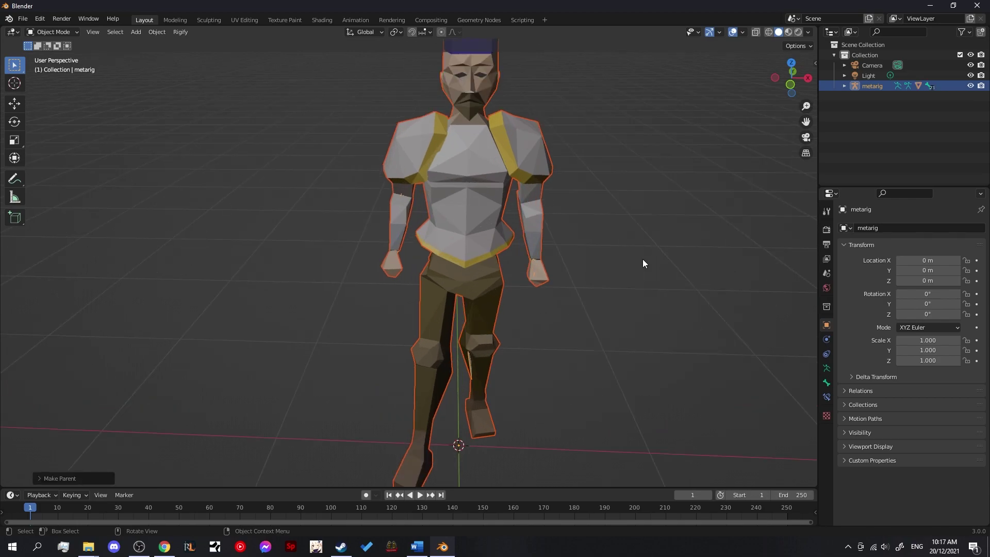
left_click(201, 168)
left_click(65, 32)
left_click(60, 67)
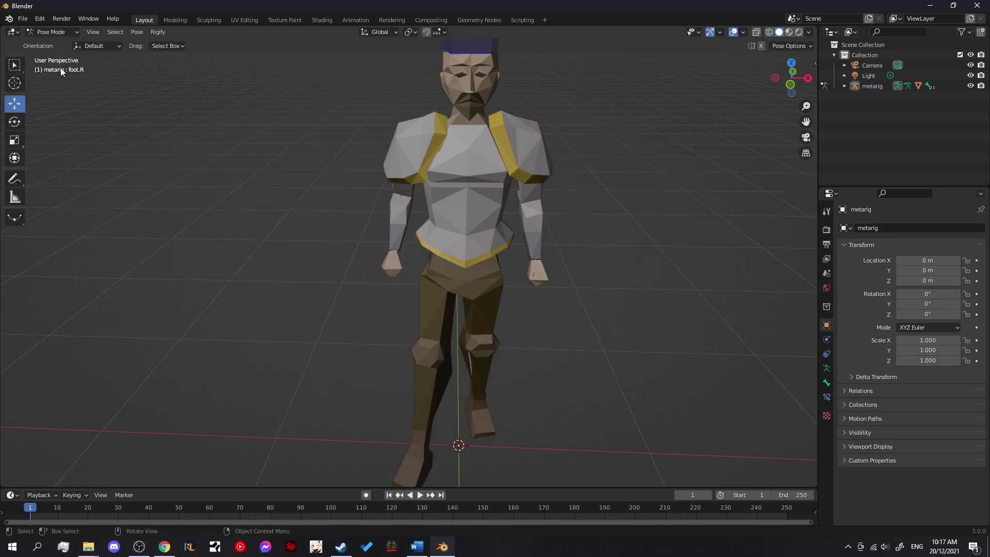
Rotate the right forearm bone to bend the character's right elbow and raise the hand forward.
left_click(401, 204)
key("r")
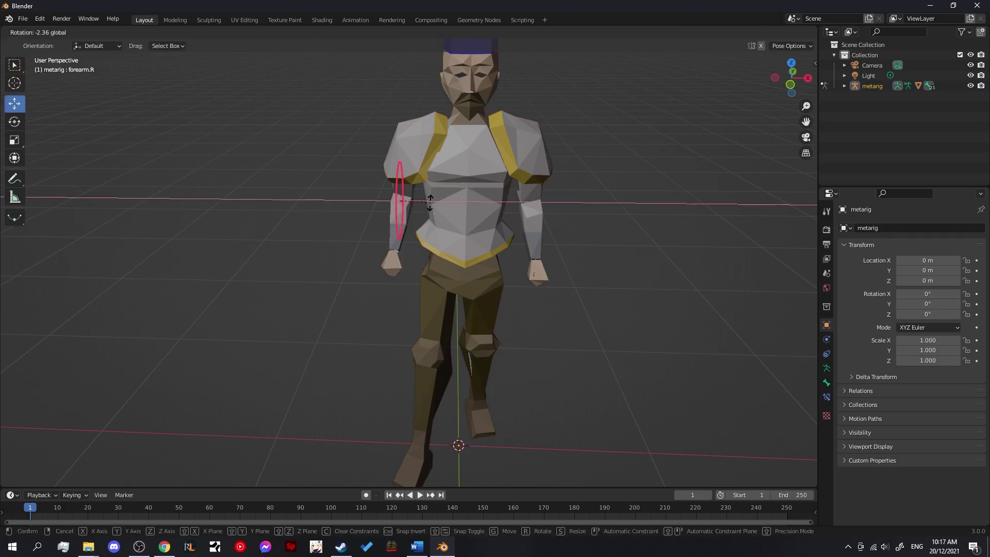
left_click(413, 223)
middle_click_drag(308, 143, 397, 153)
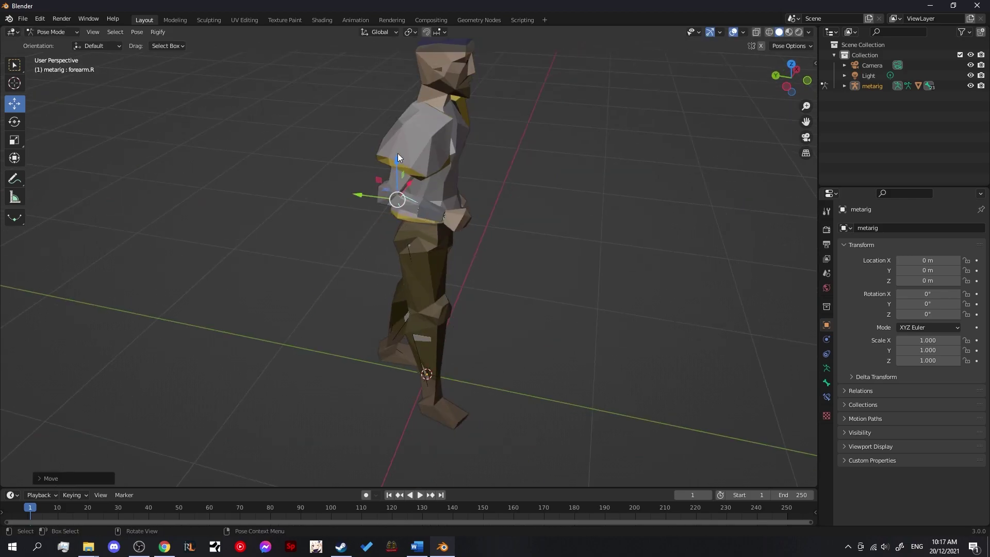
left_click(14, 121)
left_click_drag(384, 170, 392, 111)
Rotate further upper-body bones, including one about the X axis, to raise both arms and lean the torso and head.
middle_click_drag(392, 111, 546, 144)
left_click(466, 216)
left_click_drag(485, 244, 487, 170)
left_click(14, 103)
left_click(507, 209)
middle_click_drag(519, 219, 534, 246)
left_click(412, 192)
key("r")
key("x")
left_click(464, 227)
middle_click_drag(413, 232, 502, 242)
Rotate the right shin bone about the X axis to bend the right knee.
left_click(482, 345)
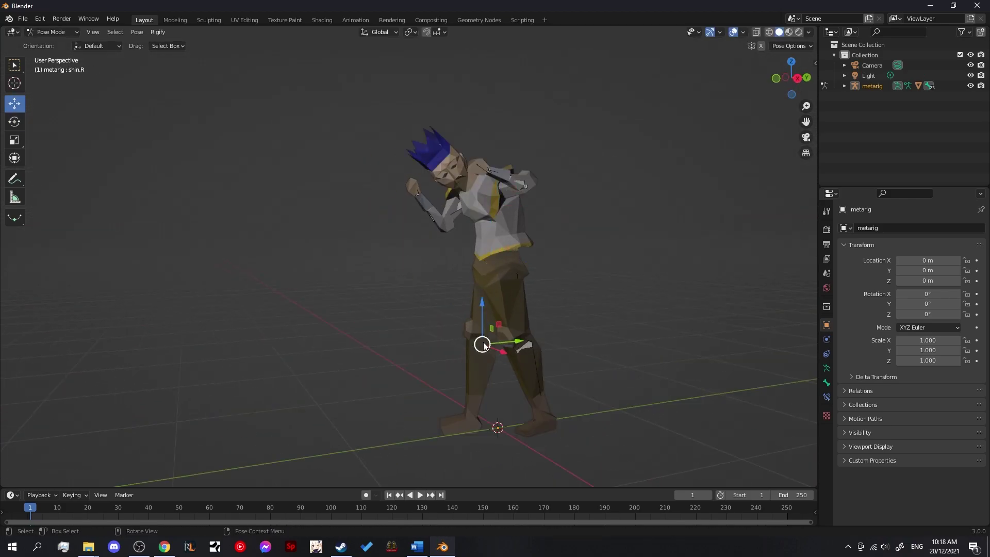
key("r")
key("x")
left_click(481, 299)
middle_click_drag(481, 299, 567, 301)
Pose the right leg further by rotating its bones, including the right foot bone.
left_click_drag(482, 232, 482, 225)
left_click(14, 122)
middle_click_drag(487, 246, 397, 258)
left_click(609, 341)
left_click_drag(609, 323, 622, 330)
middle_click_drag(577, 288, 527, 282)
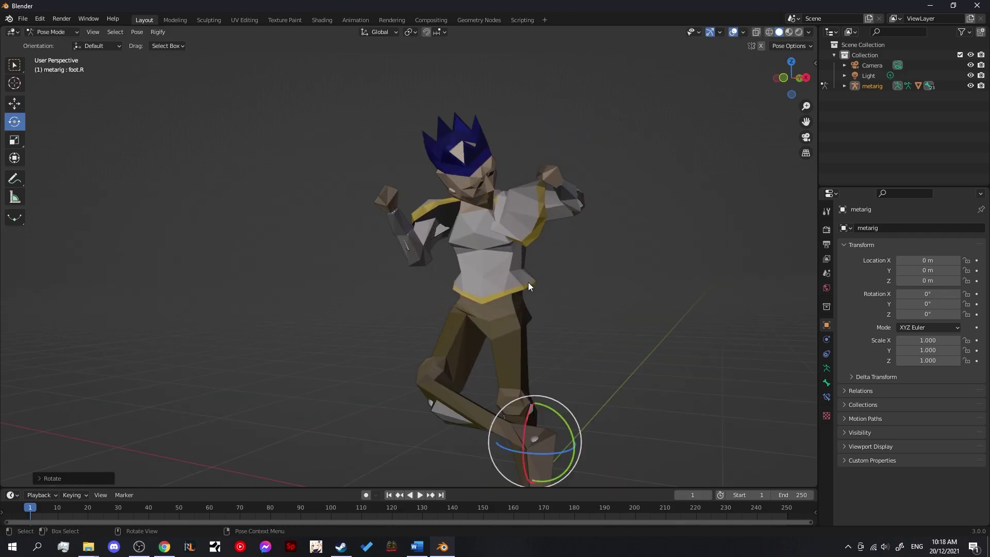
Rotate the upper body to tip the character's head and chest back.
left_click(508, 170)
left_click_drag(509, 172, 526, 206)
middle_click_drag(536, 232, 499, 274)
left_click(499, 274)
Rotate the left thigh bone and the left shin bone to pose the character's left leg.
left_click(531, 315)
left_click_drag(521, 325, 527, 335)
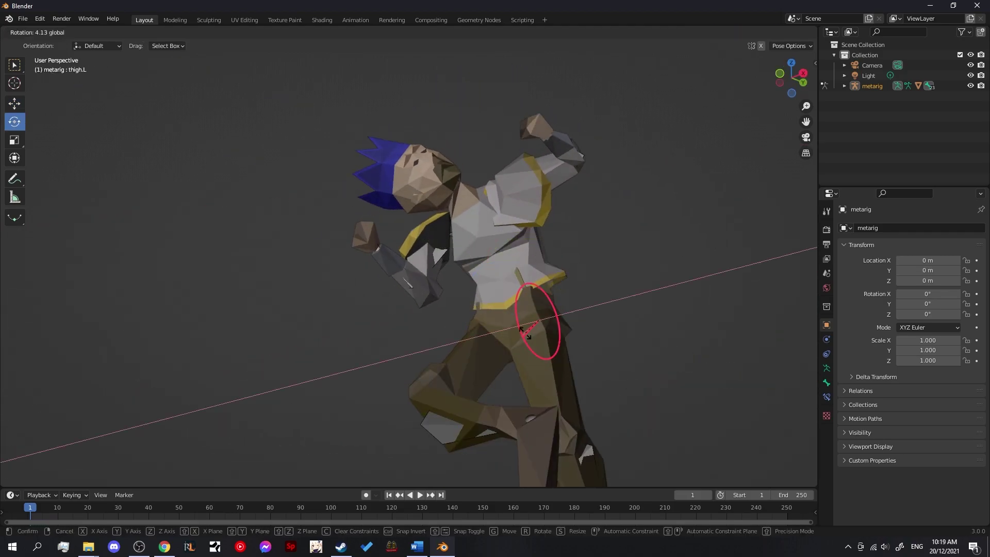
middle_click_drag(528, 330, 463, 294)
left_click(511, 304)
left_click_drag(487, 300, 486, 295)
left_click(485, 295)
Switch the viewport to Rendered shading to preview the posed character.
middle_click_drag(485, 295, 558, 247)
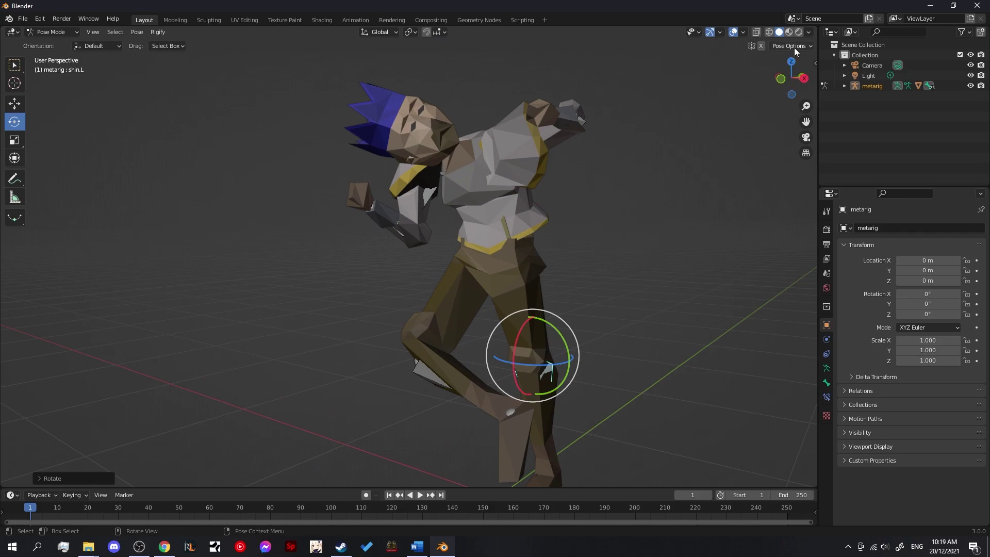
left_click(797, 32)
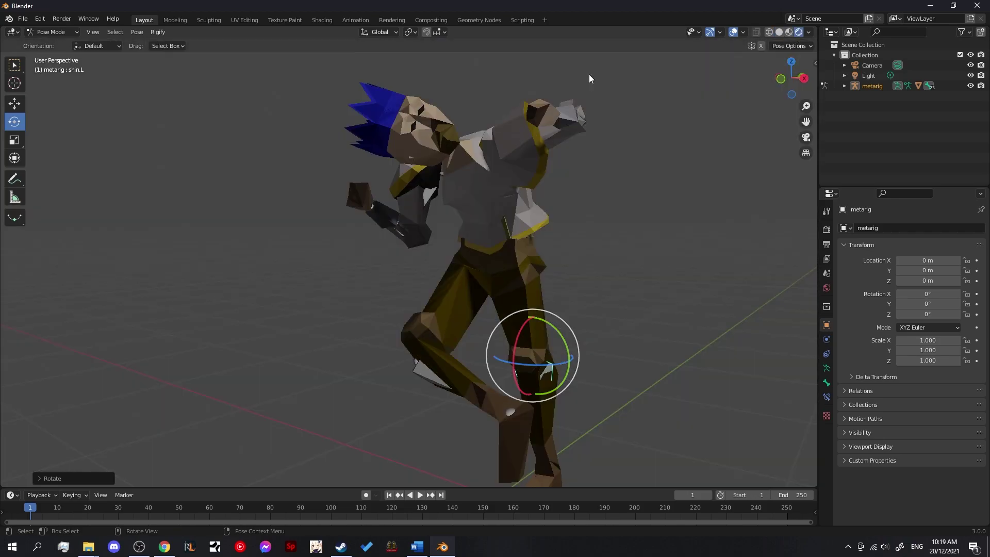